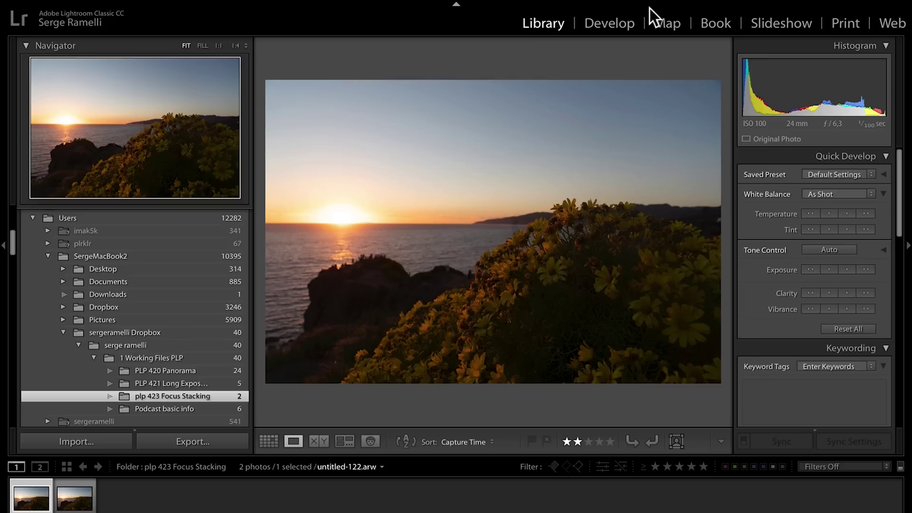
Switch the sunset photo with yellow flowers into the Develop module
{"action": "left_click", "coordinate": [603, 24]}
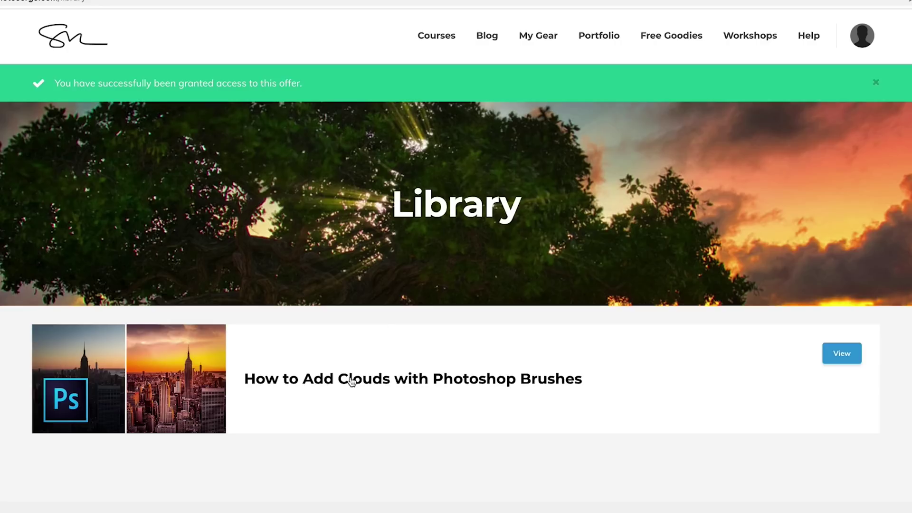
Claim the free 'How to Add Clouds with Photoshop Brushes' offer on Photoserge with Signup for free
{"action": "left_click", "coordinate": [848, 357]}
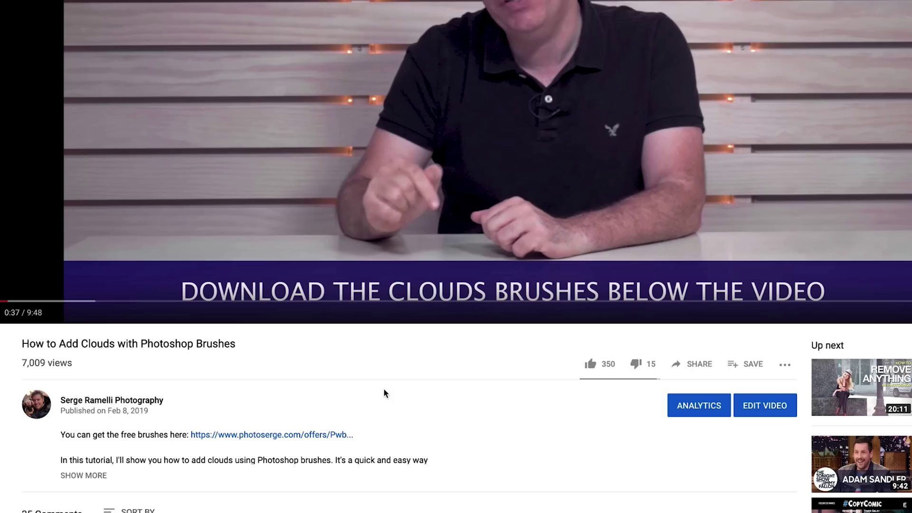
{"action": "left_click", "coordinate": [300, 435]}
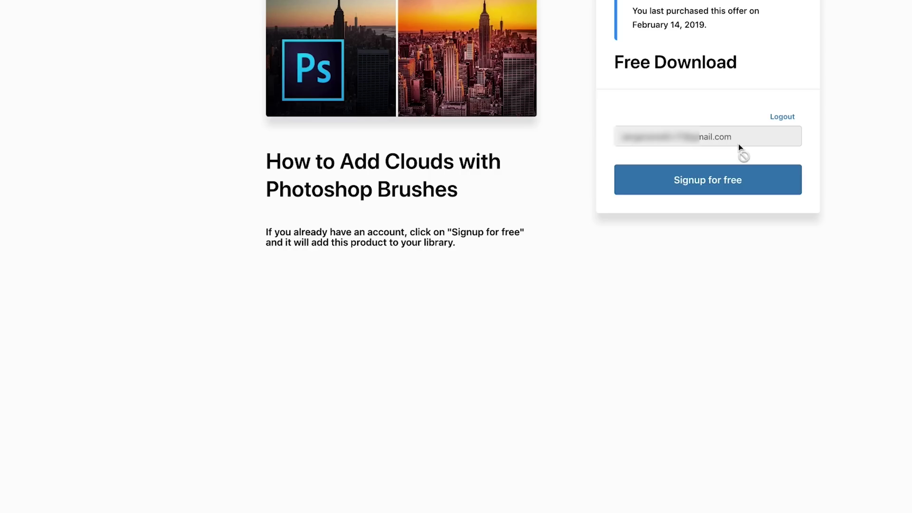
{"action": "left_click", "coordinate": [723, 189]}
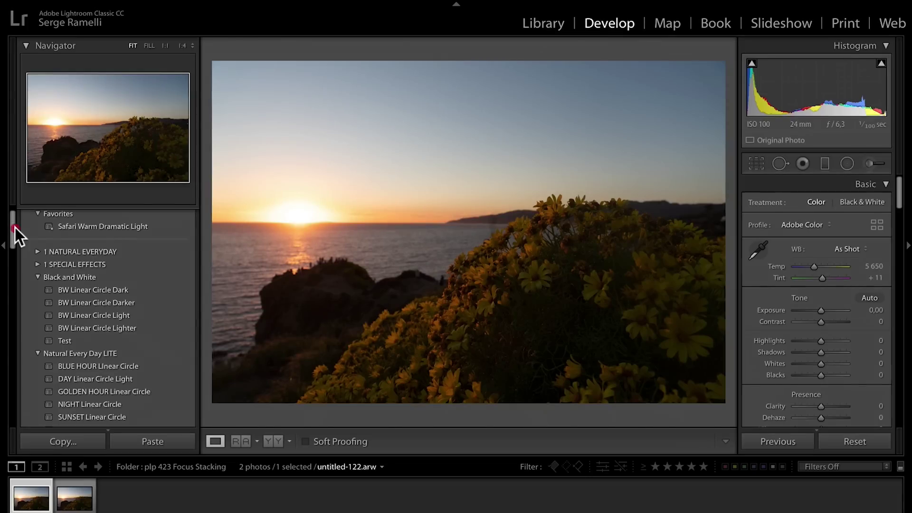
Import the five .lrtemplate presets and apply GOLDEN HOUR Linear Circle from Natural Every Day LITE
{"action": "left_click_drag", "start_coordinate": [15, 228], "coordinate": [18, 206]}
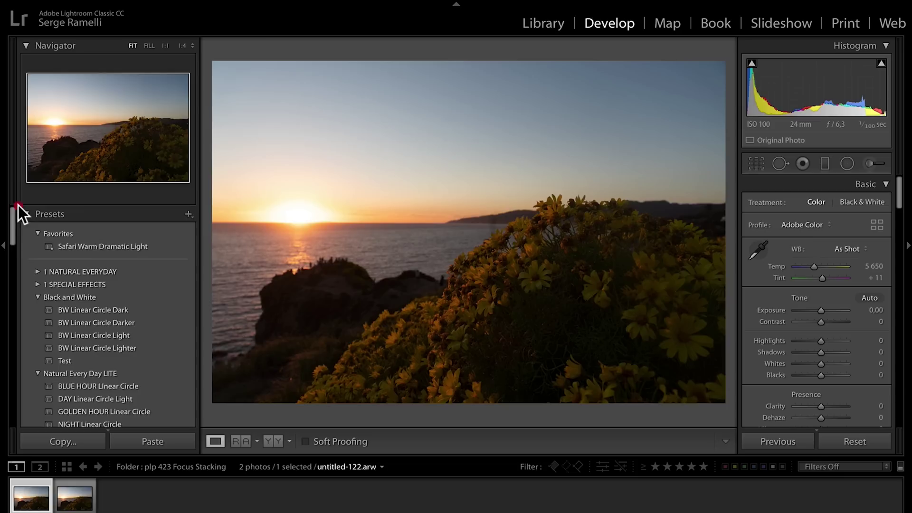
{"action": "left_click", "coordinate": [189, 215]}
{"action": "left_click", "coordinate": [213, 238]}
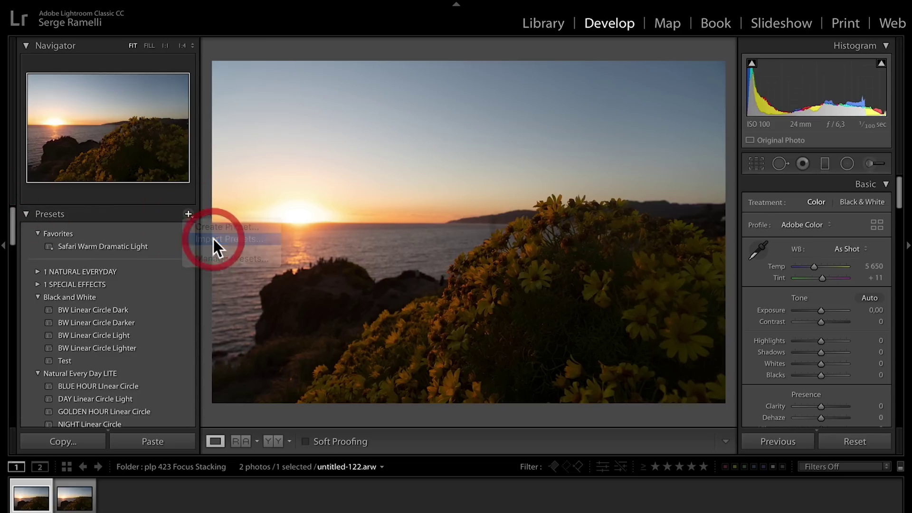
{"action": "left_click", "coordinate": [177, 46]}
{"action": "left_click", "coordinate": [83, 94], "text": "shift"}
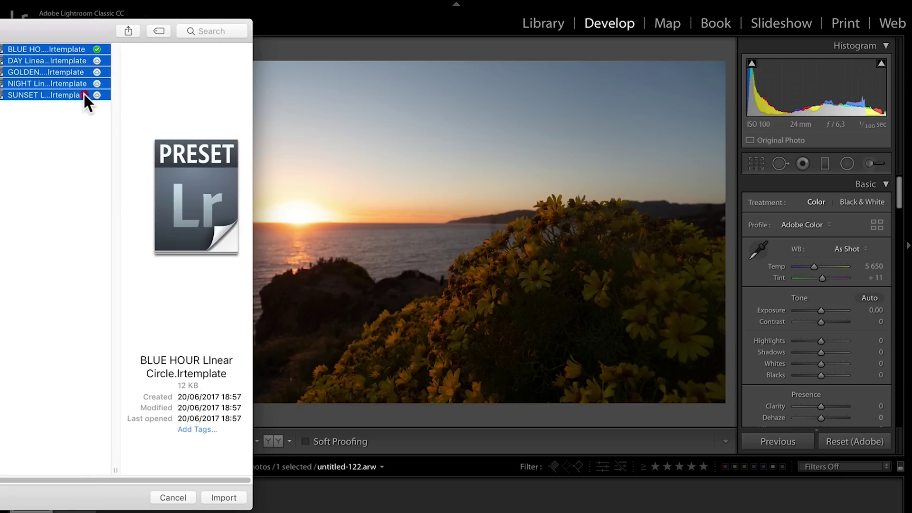
{"action": "left_click", "coordinate": [173, 498]}
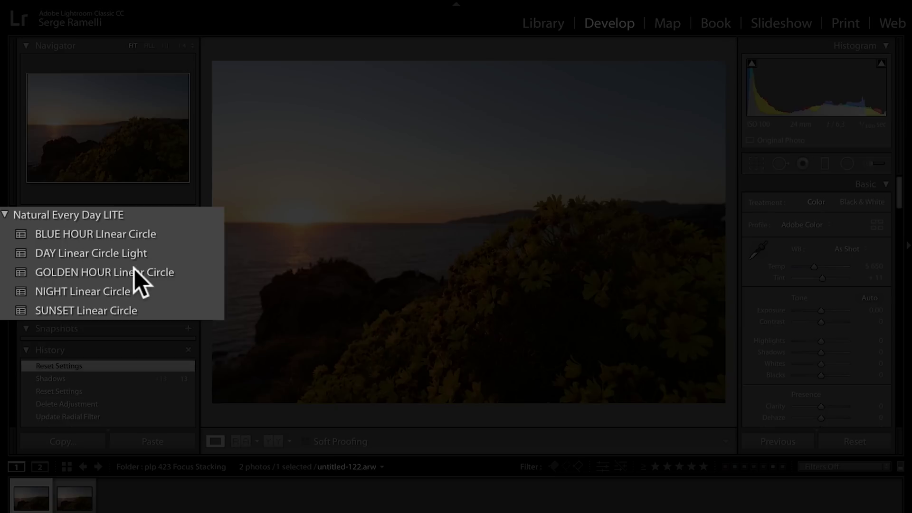
{"action": "left_click", "coordinate": [121, 270]}
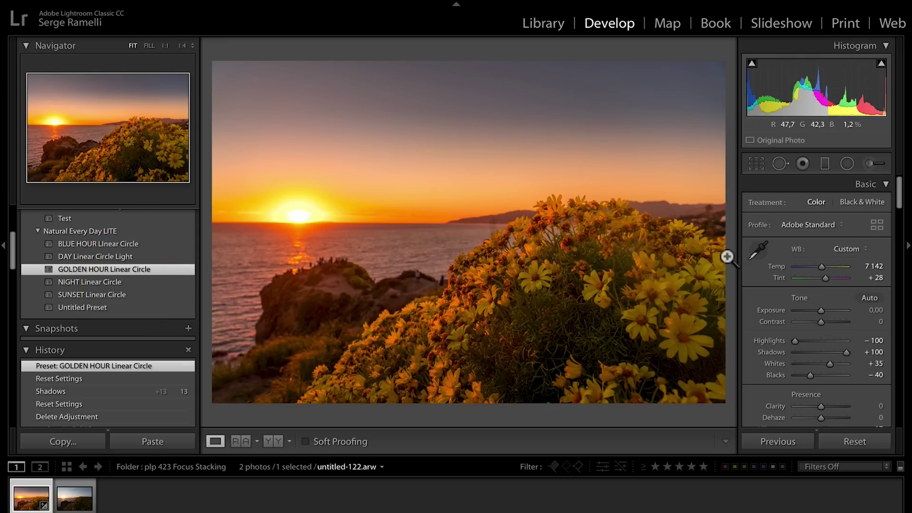
{"action": "left_click", "coordinate": [846, 163]}
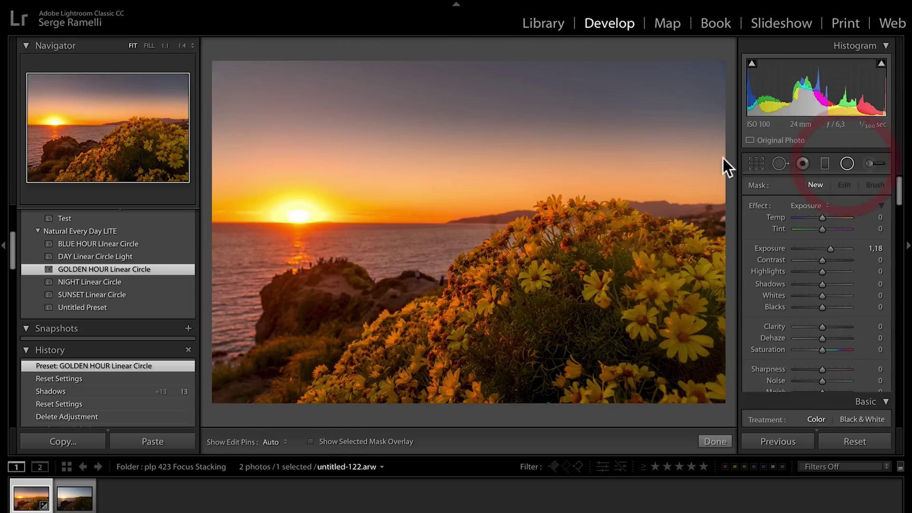
Place a radial filter on the photo, shift it left, then delete it
{"action": "left_click", "coordinate": [645, 188]}
{"action": "left_click_drag", "start_coordinate": [642, 187], "coordinate": [317, 200]}
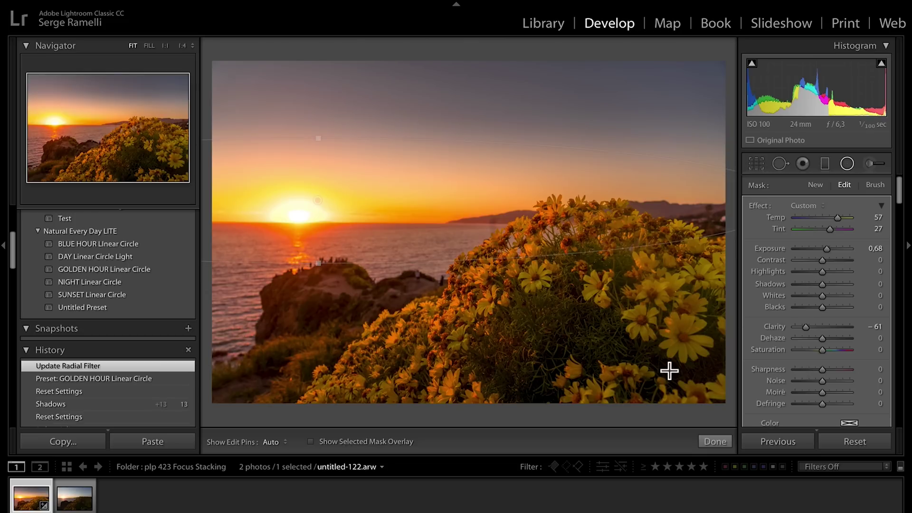
{"action": "key", "text": "Delete"}
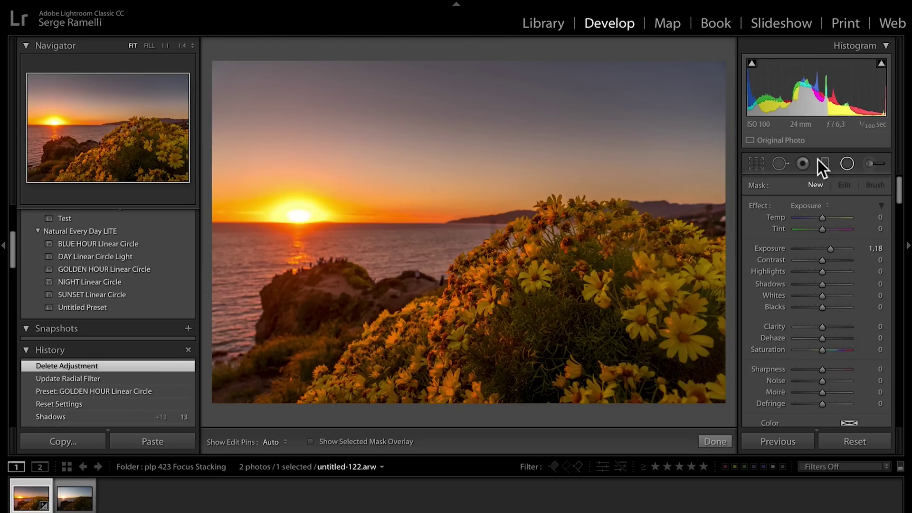
Add a graduated filter across the sky, darkening it and cooling its colour
{"action": "left_click", "coordinate": [825, 164]}
{"action": "left_click_drag", "start_coordinate": [495, 140], "coordinate": [498, 202]}
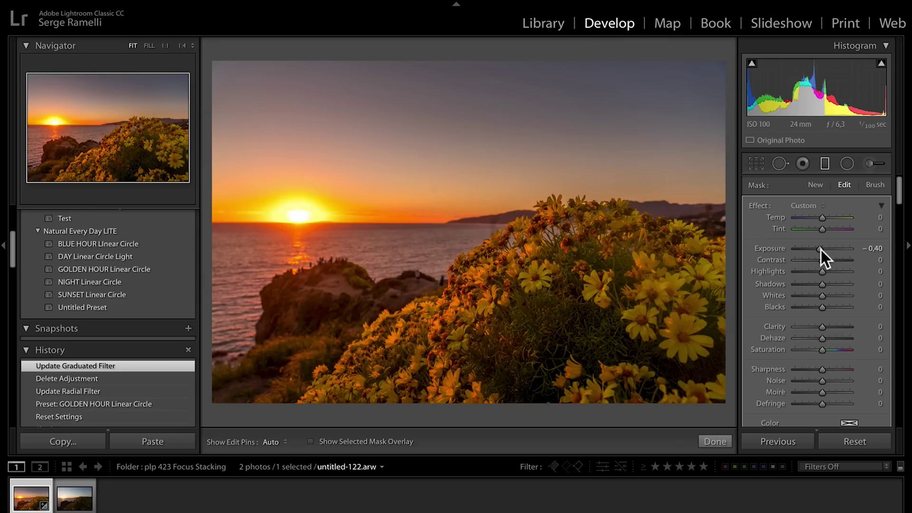
{"action": "left_click_drag", "start_coordinate": [820, 249], "coordinate": [819, 250]}
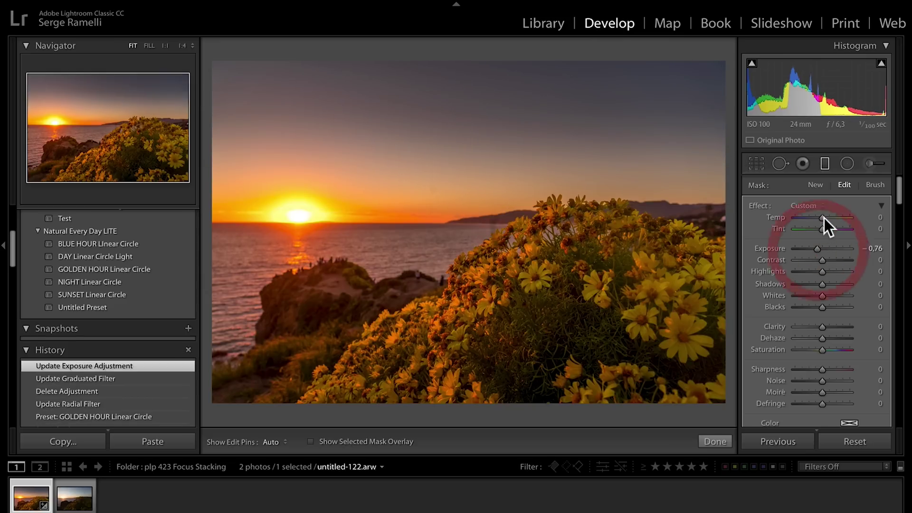
{"action": "left_click_drag", "start_coordinate": [824, 218], "coordinate": [821, 217]}
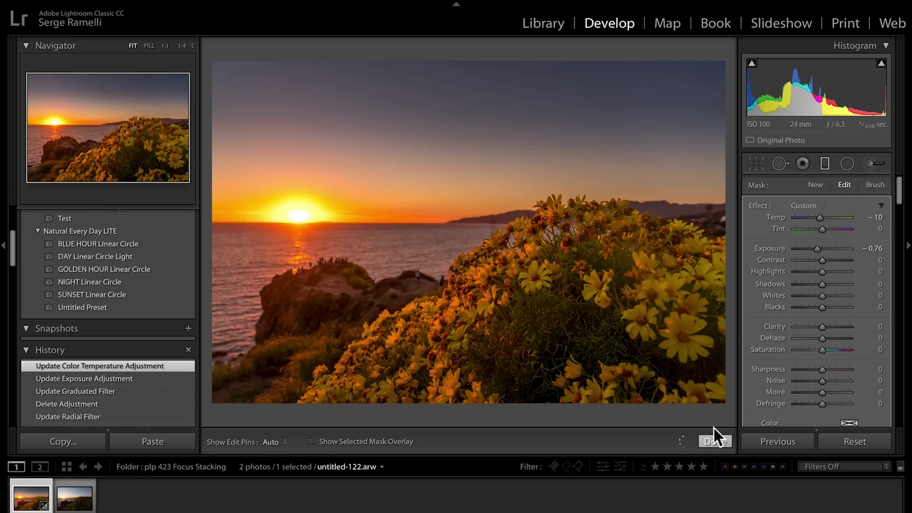
Add a second graduated filter over the flowers at Exposure 0.59, rotated along their slope, and finish
{"action": "left_click", "coordinate": [481, 328]}
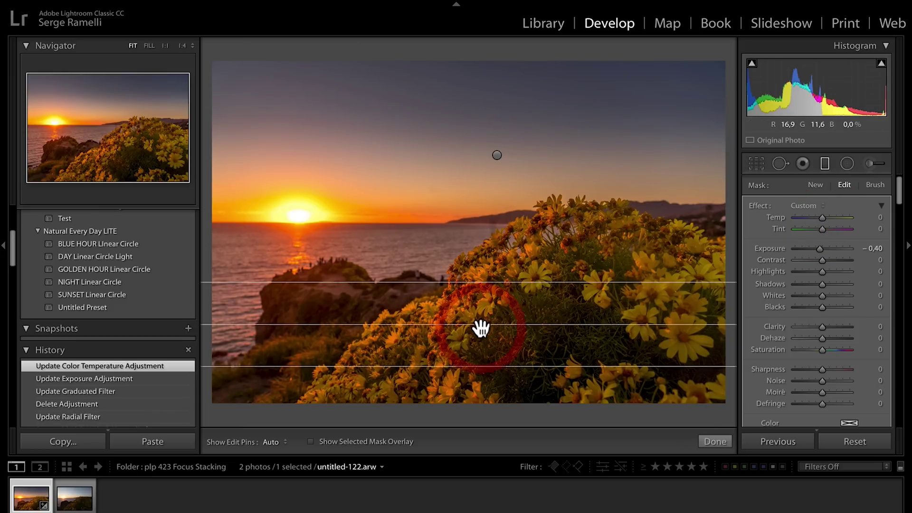
{"action": "left_click_drag", "start_coordinate": [819, 250], "coordinate": [826, 250]}
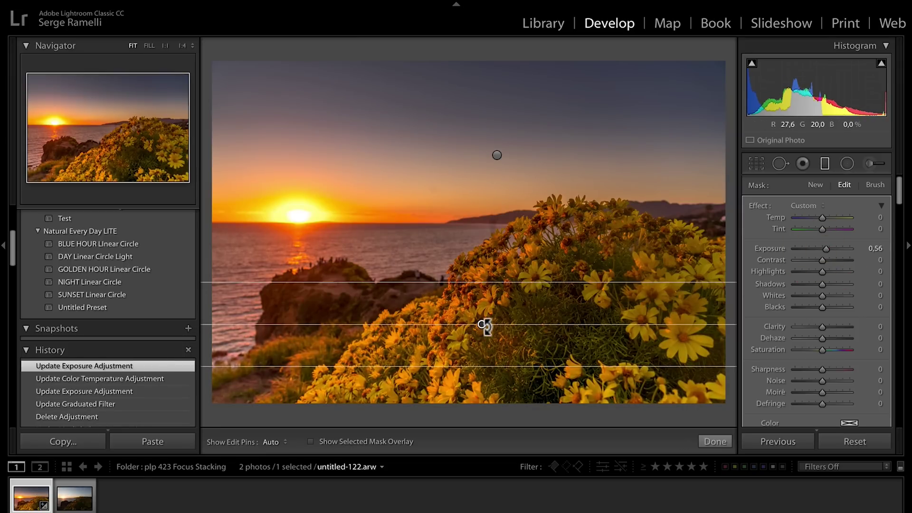
{"action": "left_click_drag", "start_coordinate": [485, 326], "coordinate": [485, 326]}
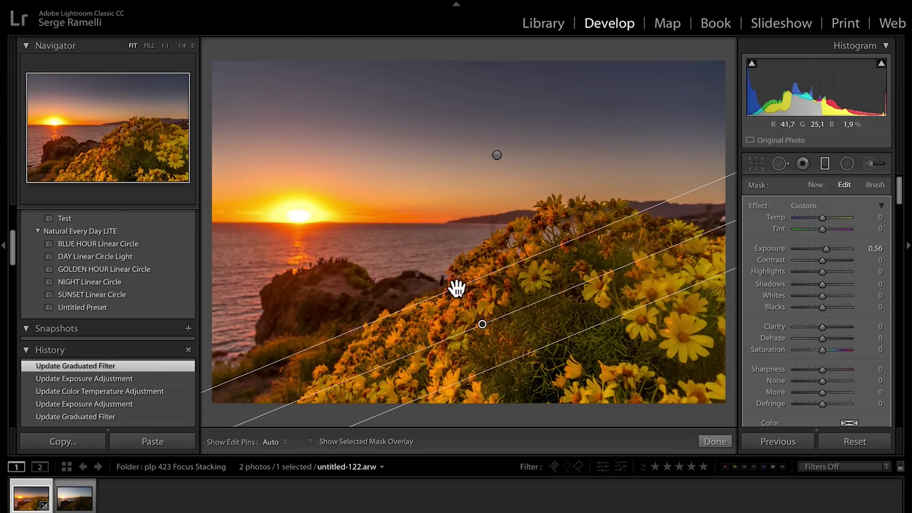
{"action": "left_click_drag", "start_coordinate": [456, 285], "coordinate": [393, 245]}
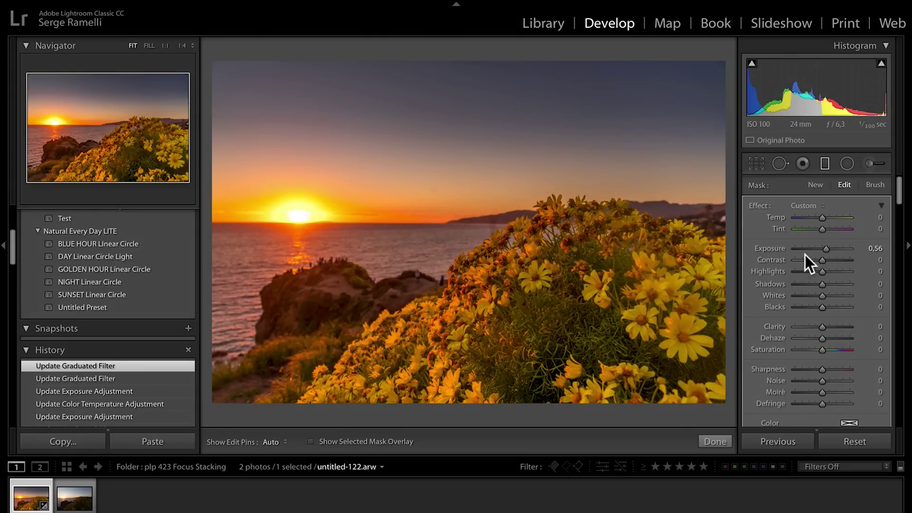
{"action": "left_click", "coordinate": [823, 247]}
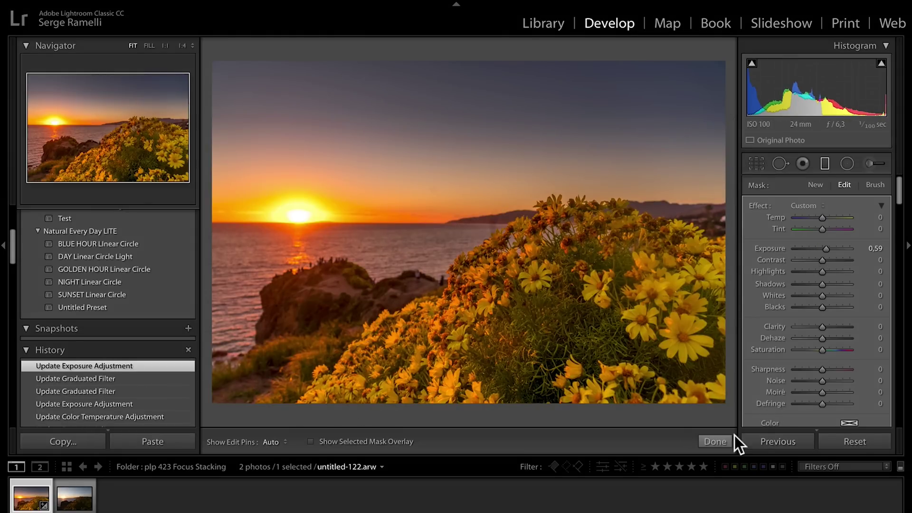
{"action": "left_click", "coordinate": [721, 439]}
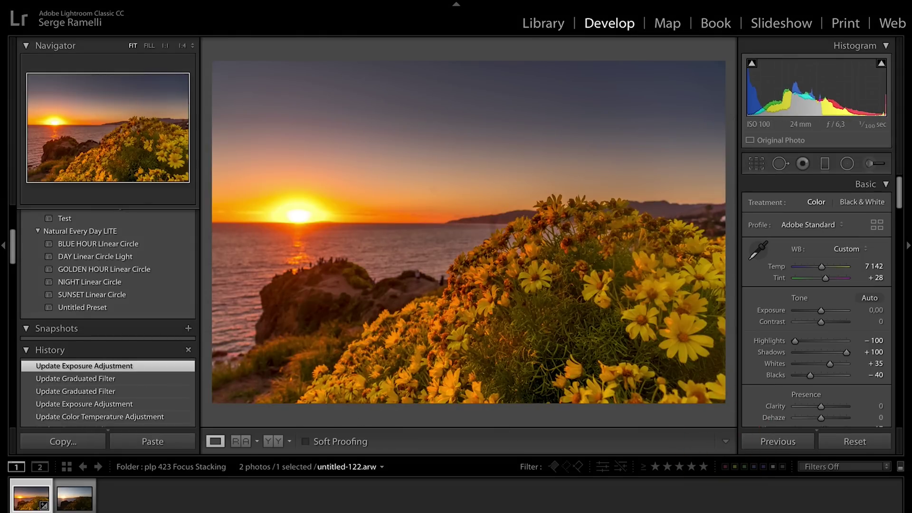
Synchronize the first photo's Develop settings onto the second photo, untitled-125
{"action": "left_click", "coordinate": [76, 487], "text": "ctrl"}
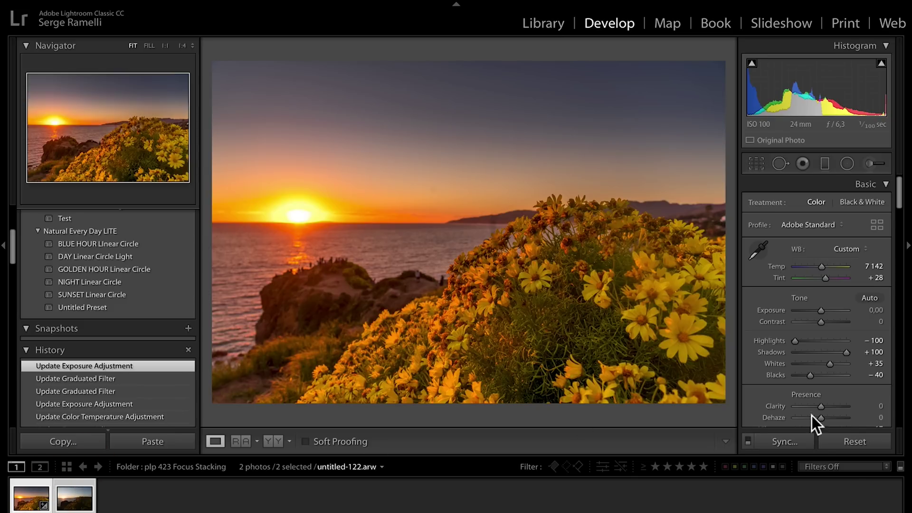
{"action": "left_click", "coordinate": [788, 440]}
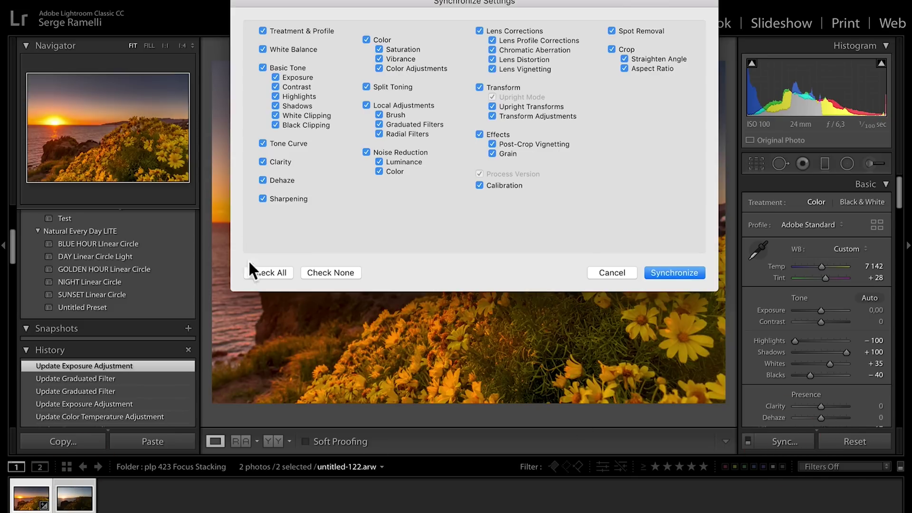
{"action": "left_click", "coordinate": [674, 273]}
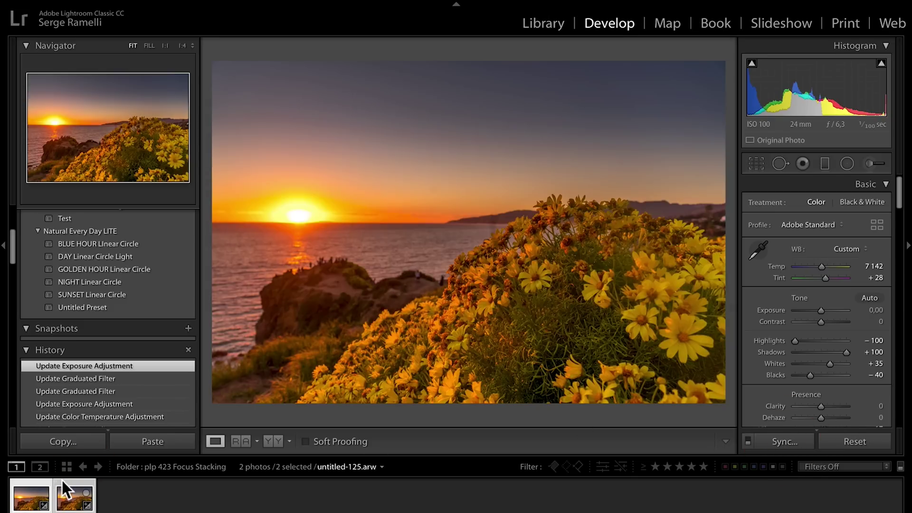
Open both selected photos as layers in Photoshop
{"action": "left_click", "coordinate": [67, 482]}
{"action": "right_click", "coordinate": [67, 482]}
{"action": "mouse_move", "coordinate": [151, 243]}
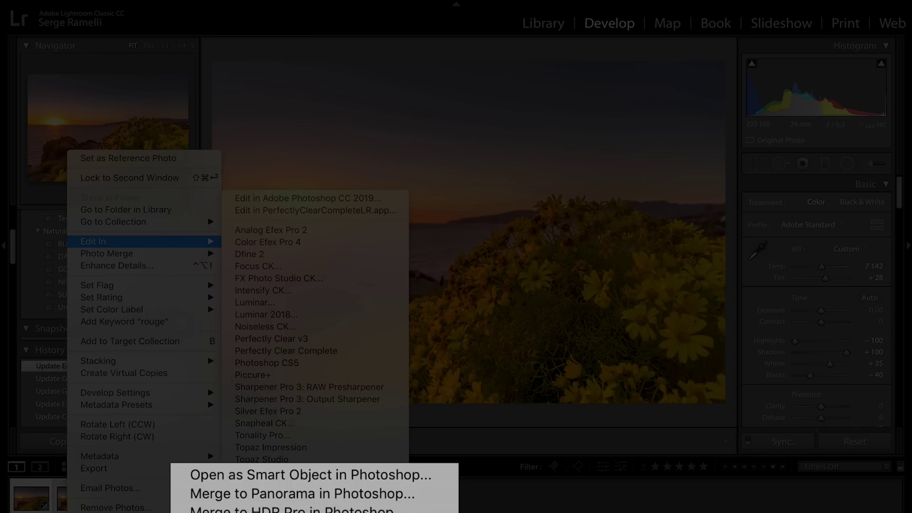
{"action": "left_click", "coordinate": [418, 500]}
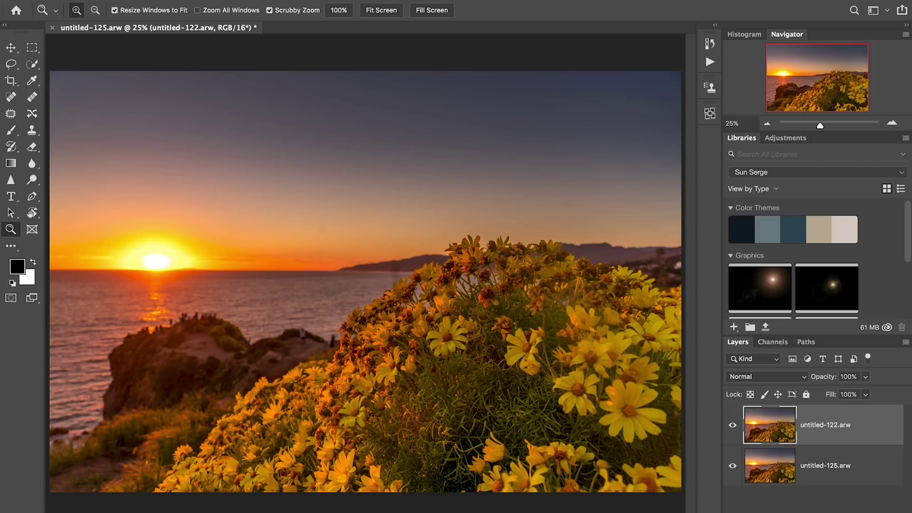
Compare the two exposures' focus, then Auto-Blend both layers using Stack Images
{"action": "left_click", "coordinate": [733, 425]}
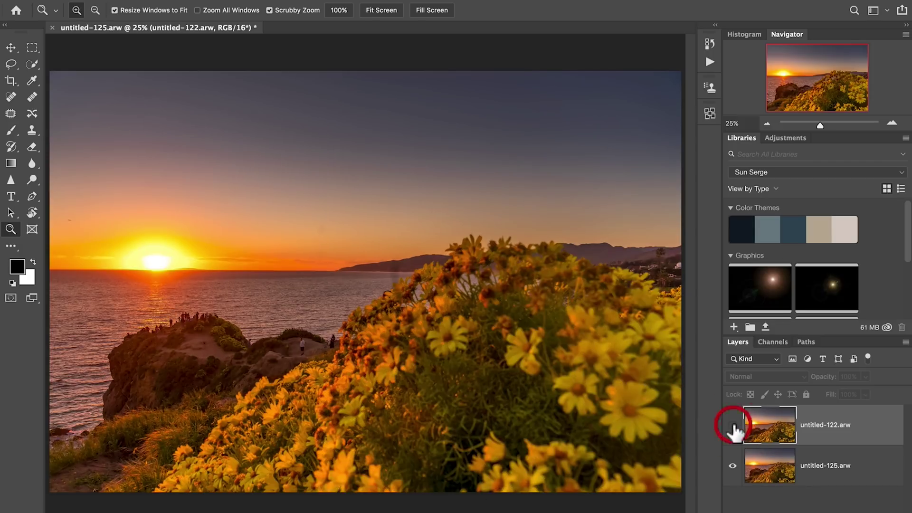
{"action": "left_click", "coordinate": [733, 425]}
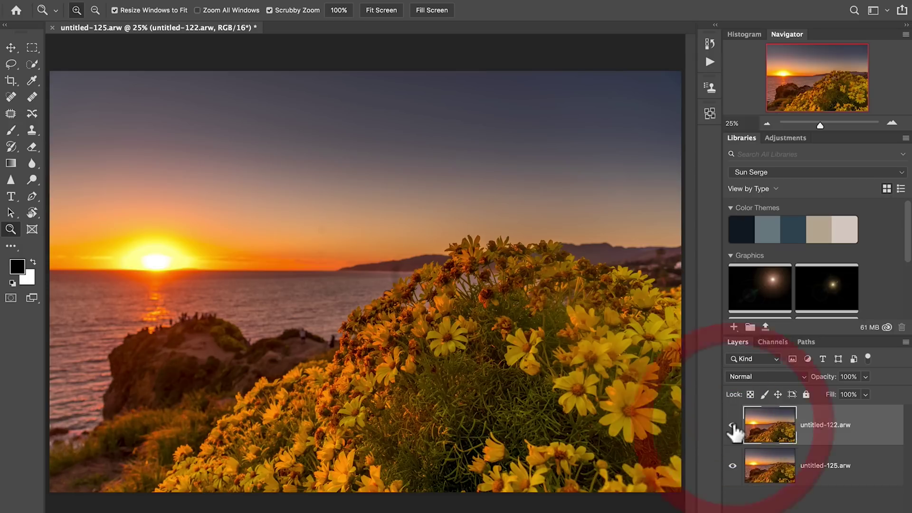
{"action": "left_click", "coordinate": [875, 476]}
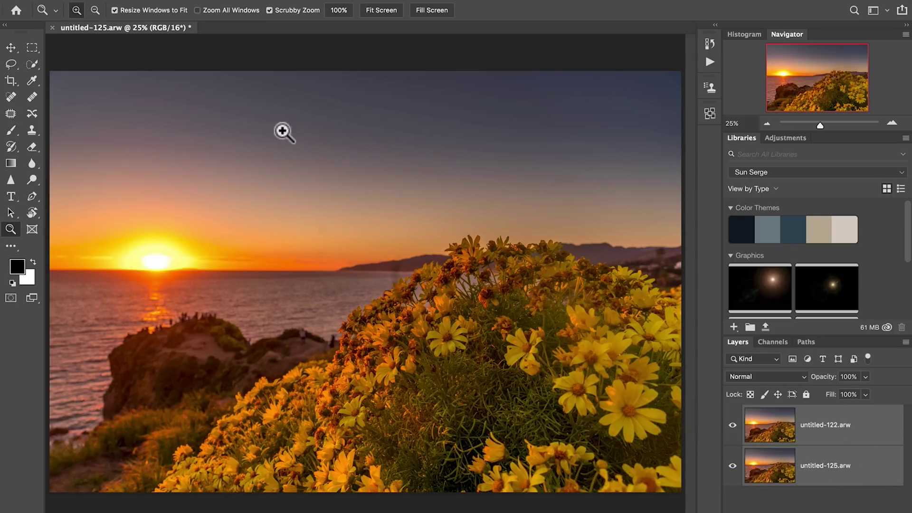
{"action": "left_click", "coordinate": [142, 1]}
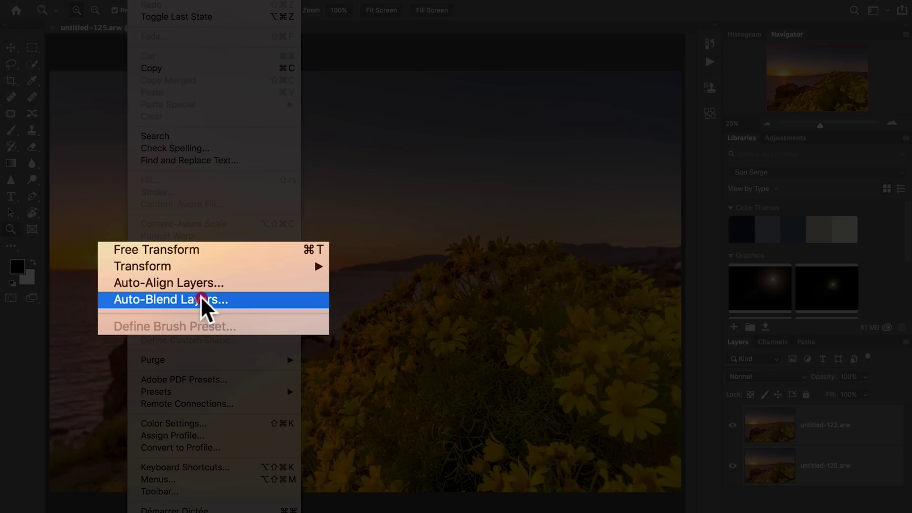
{"action": "left_click", "coordinate": [203, 296]}
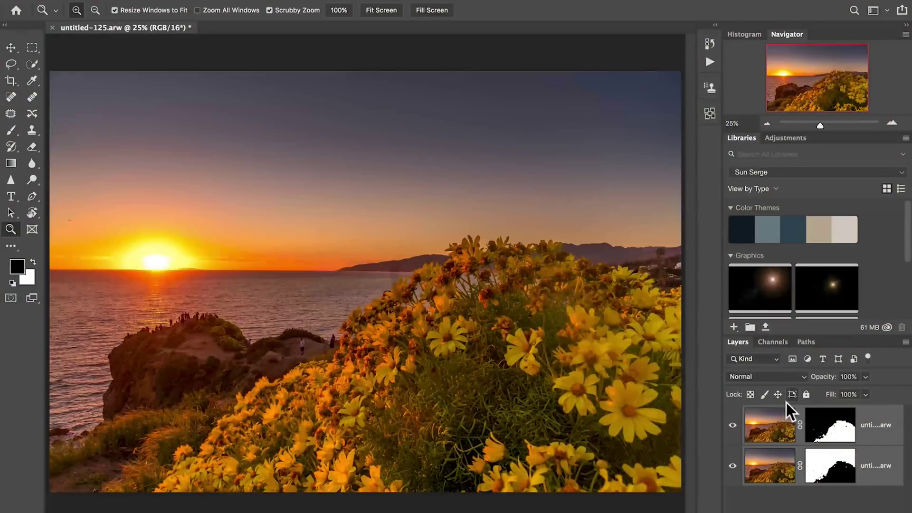
Zoom in and stamp the visible layers into a new merged Layer 1 on top
{"action": "left_click", "coordinate": [239, 335]}
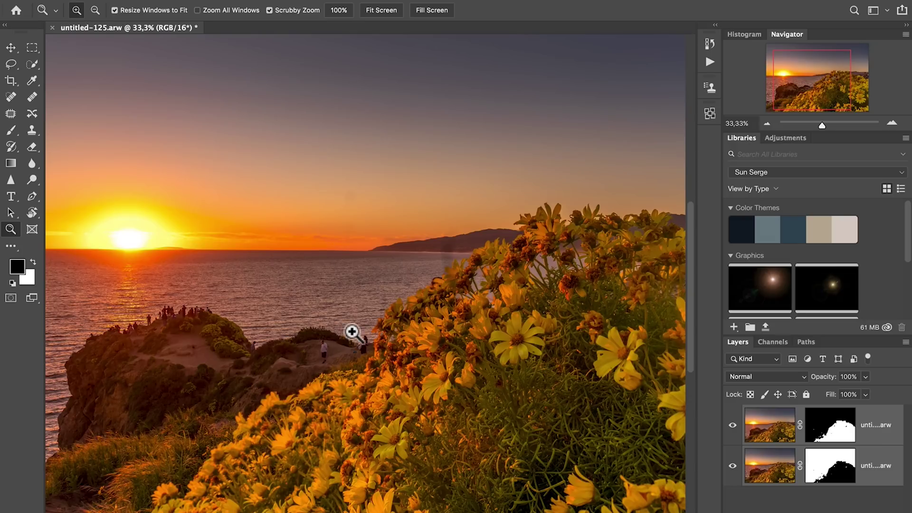
{"action": "left_click", "coordinate": [767, 423]}
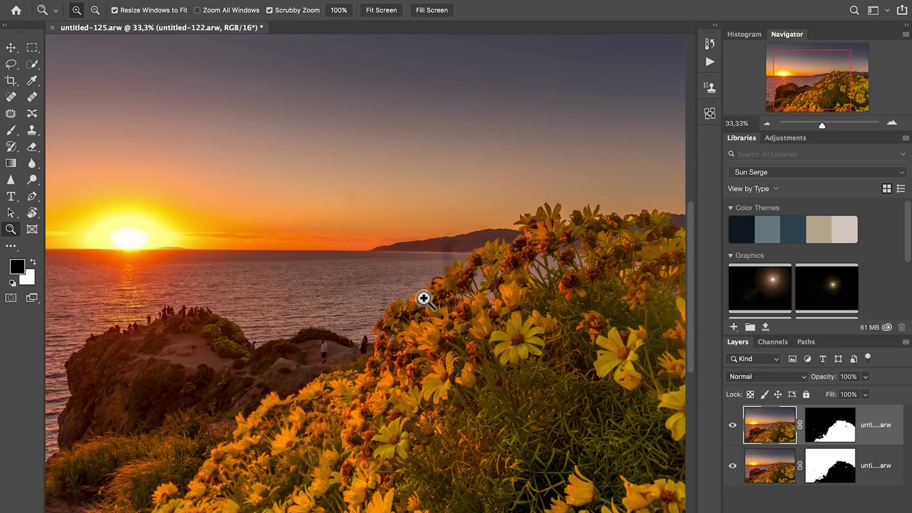
{"action": "key", "text": "super+shift+alt+n"}
{"action": "key", "text": "super+shift+alt+e"}
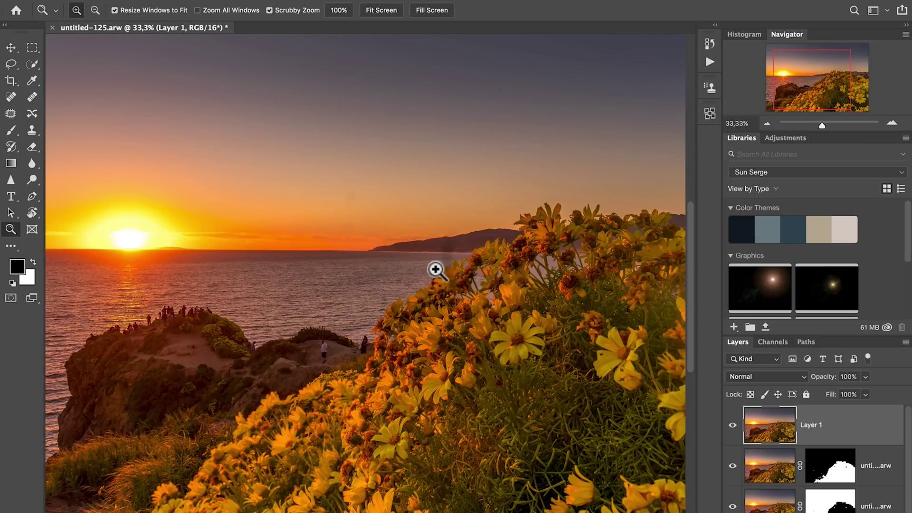
Pick the Clone Stamp (S) and set its source on the horizon beside the distant headland
{"action": "key", "text": "s"}
{"action": "left_click", "coordinate": [422, 253], "text": "alt"}
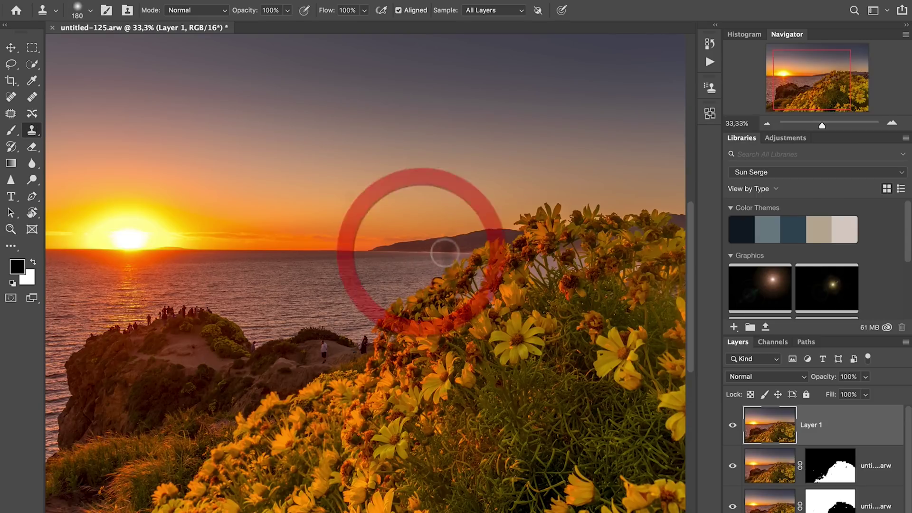